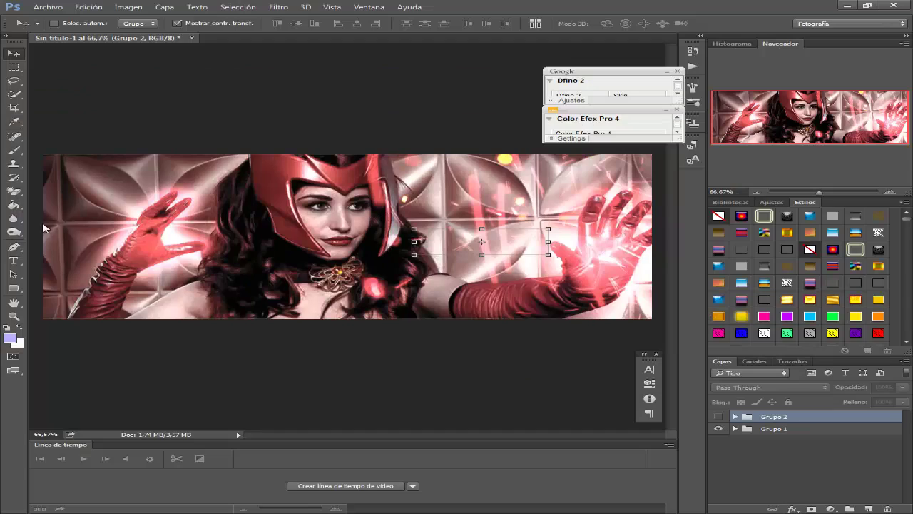
Switch to the Horizontal Type tool set to Trajan Pro Regular at 60.82 pt.
key("v")
key("t")
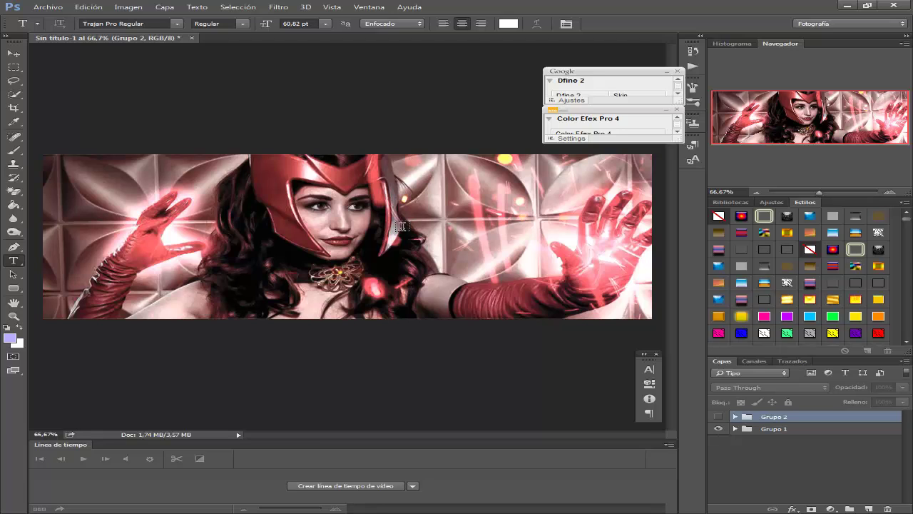
Type the title WANDA beside her face and duplicate it just below.
left_click(446, 227)
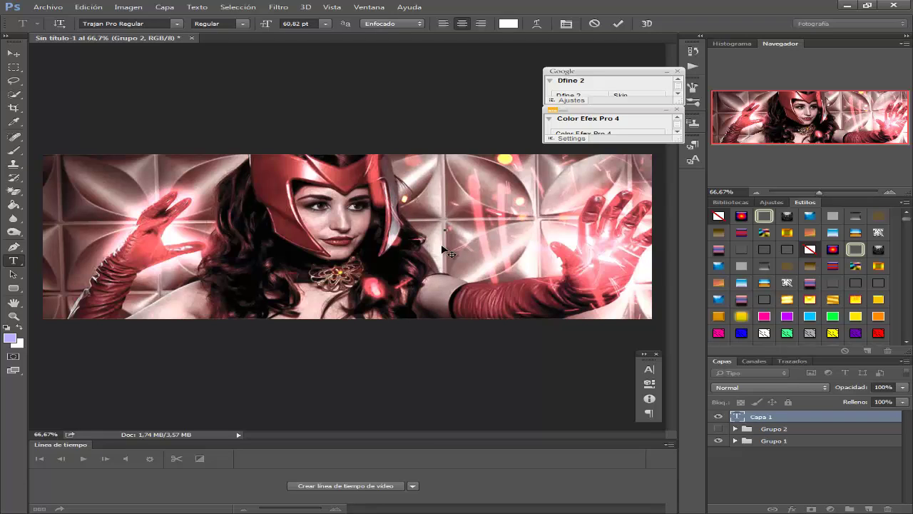
type("W")
type("ANDA")
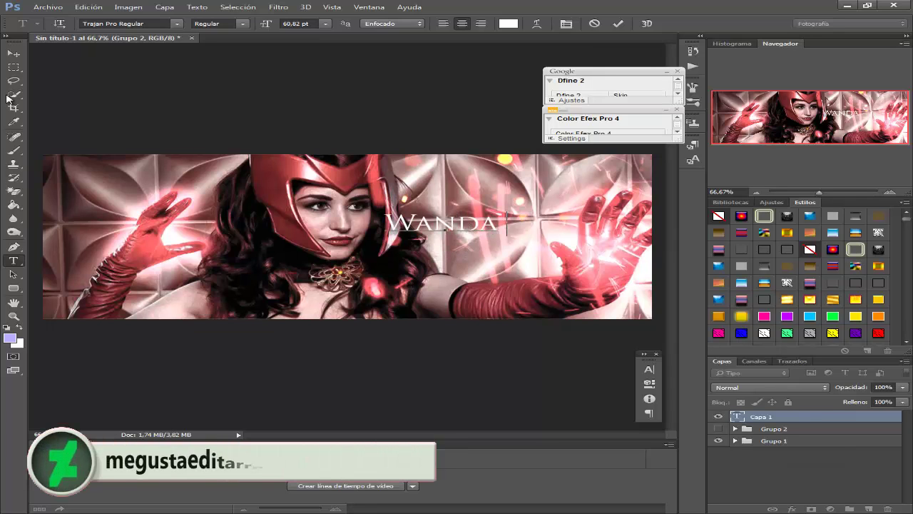
left_click(14, 53)
mouse_move(476, 220)
left_mouse_down()
mouse_move(528, 245)
mouse_move(515, 257)
left_mouse_up()
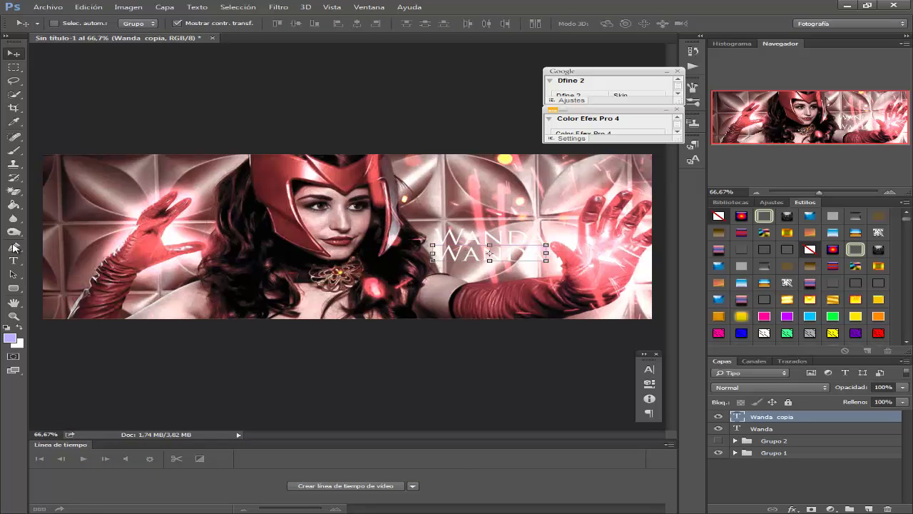
Change the lower copy's text to MAXIMOFF, commit it, and select the Wanda layer.
left_click(14, 260)
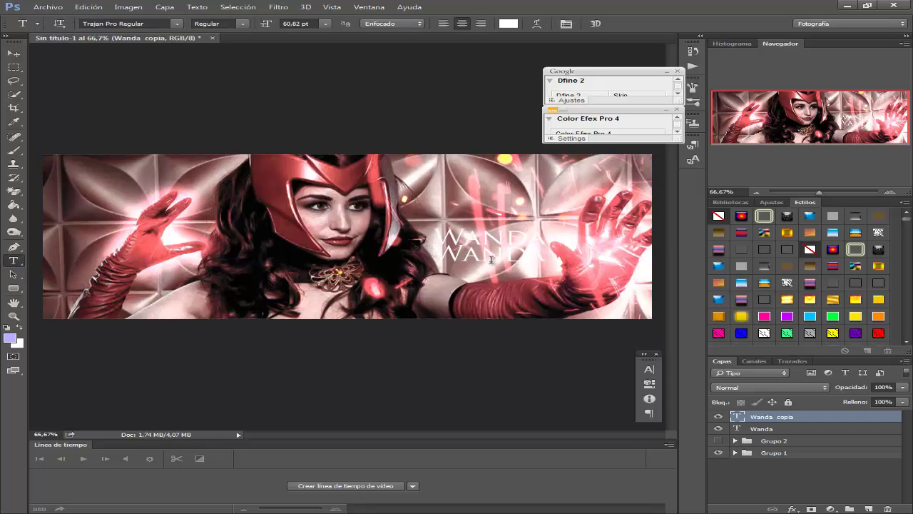
left_click_drag(431, 253, 592, 264)
key("BackSpace")
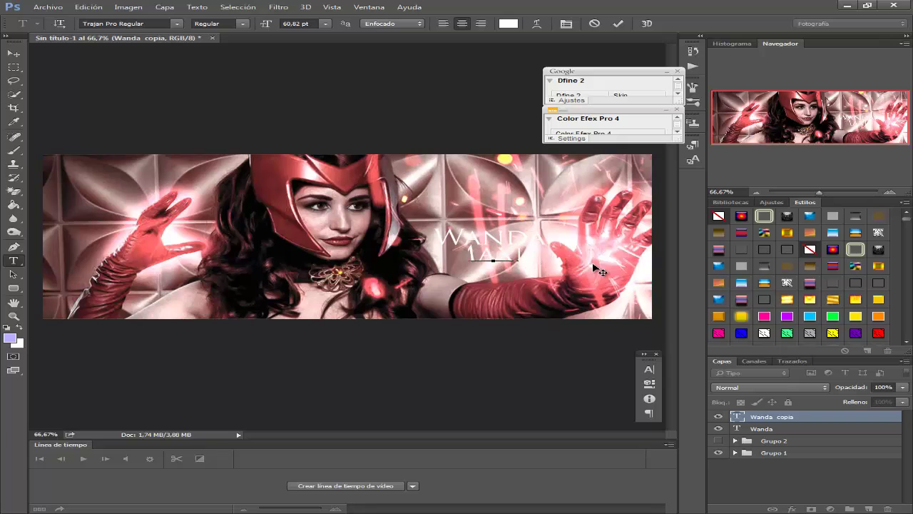
type("MAXIMOFF")
key("ctrl+Return")
key("v")
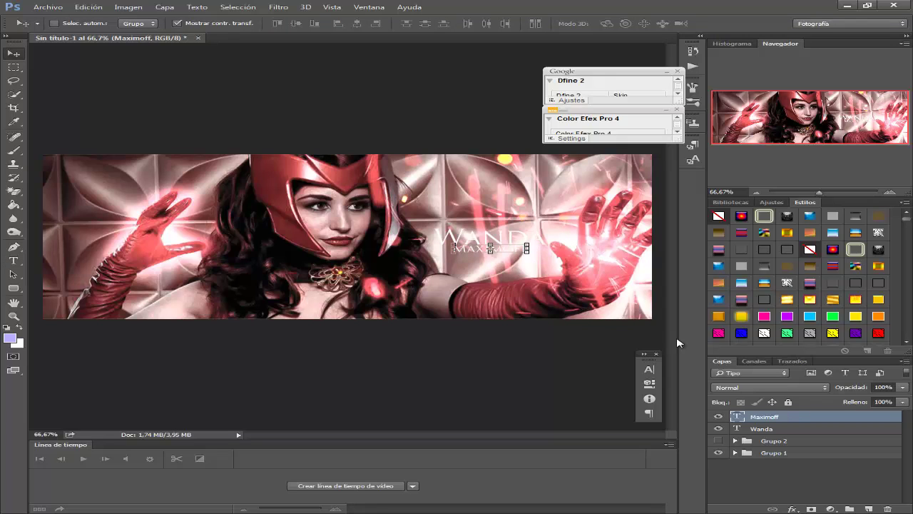
left_click(775, 429)
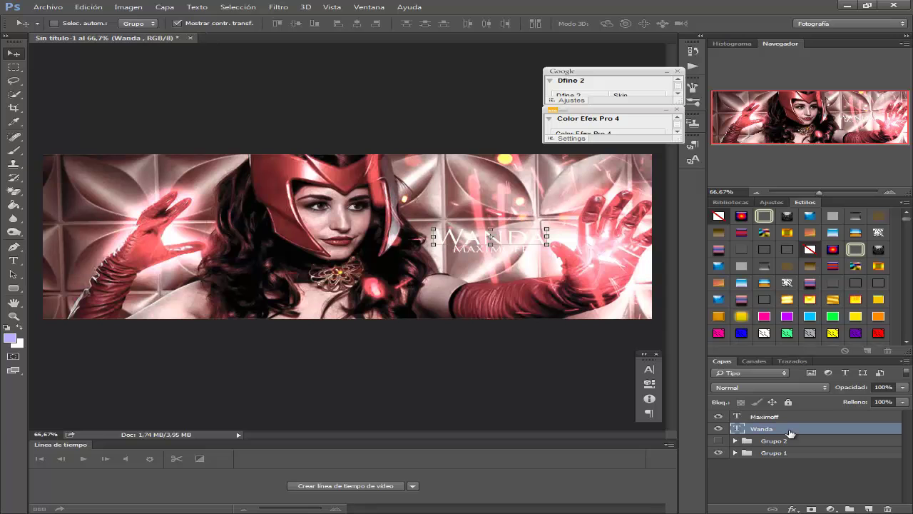
Give the Wanda text a drop shadow at 90% opacity.
double_click(793, 431)
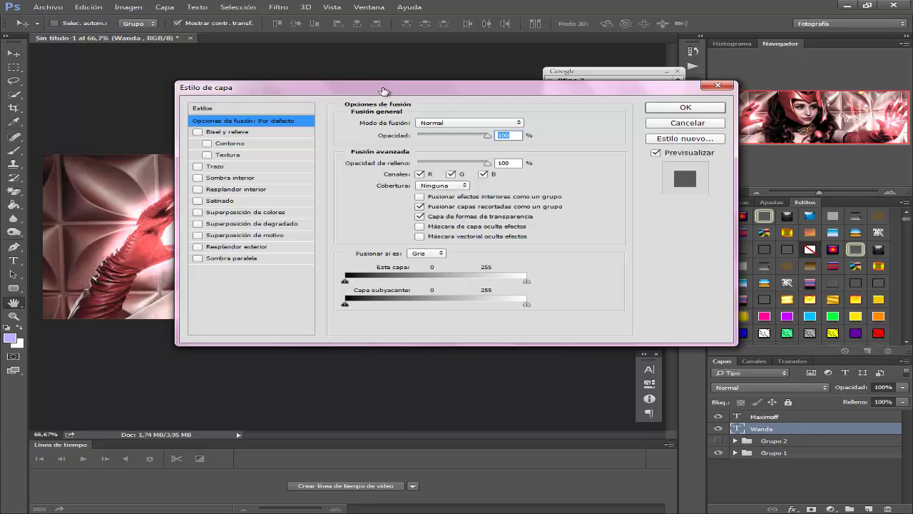
mouse_move(386, 98)
left_mouse_down()
mouse_move(383, 320)
mouse_move(393, 323)
left_mouse_up()
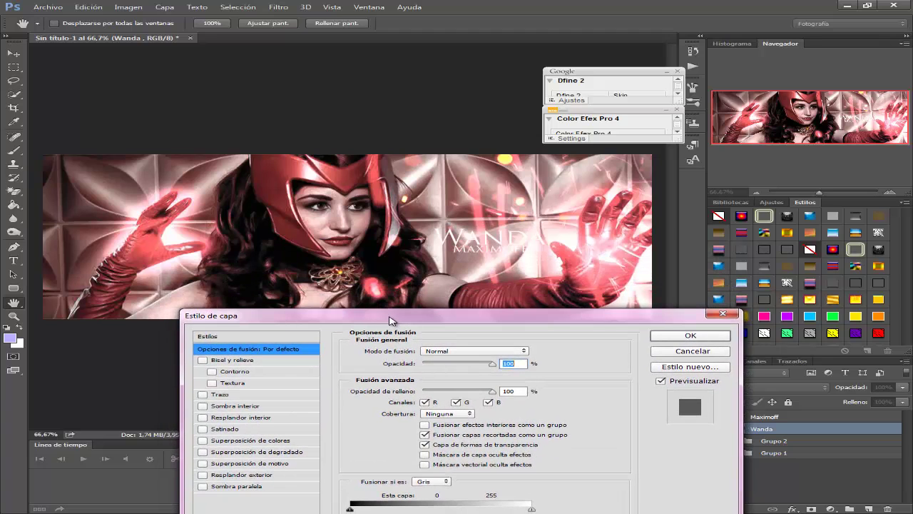
left_click(203, 485)
left_click(294, 490)
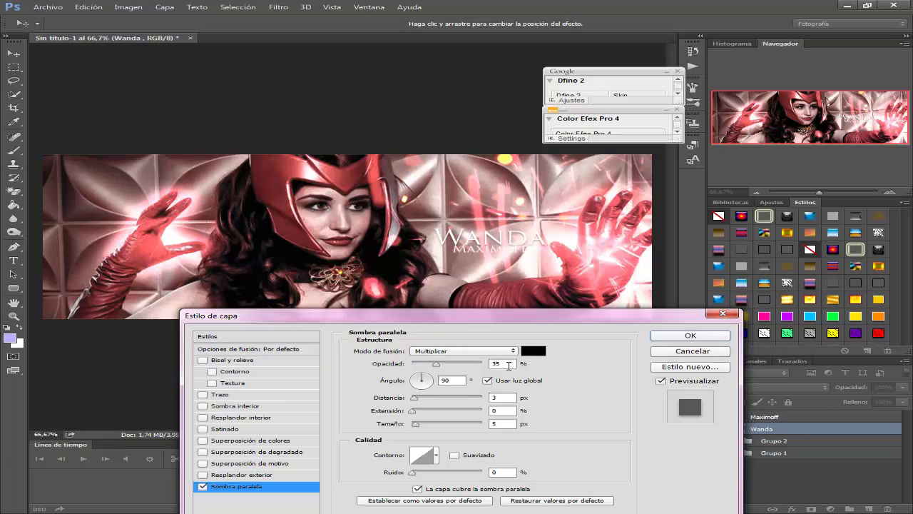
left_click_drag(436, 365, 484, 369)
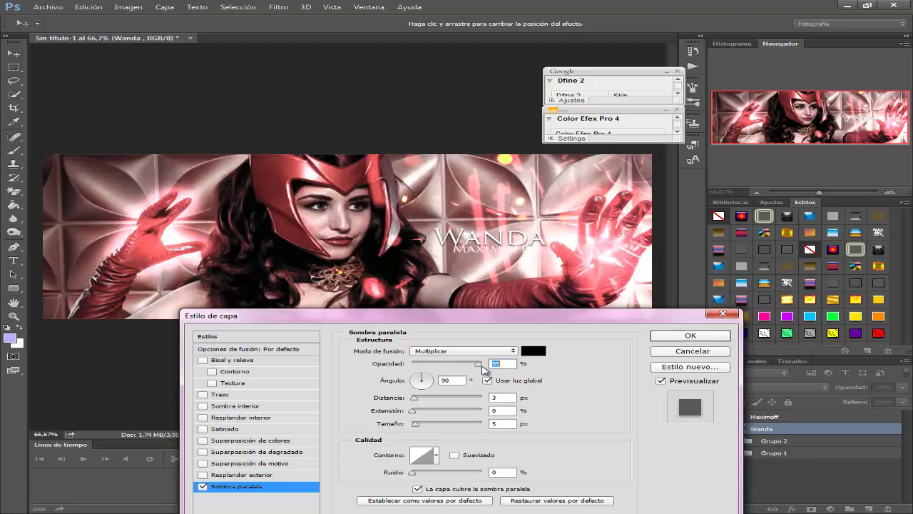
type("90")
key("Return")
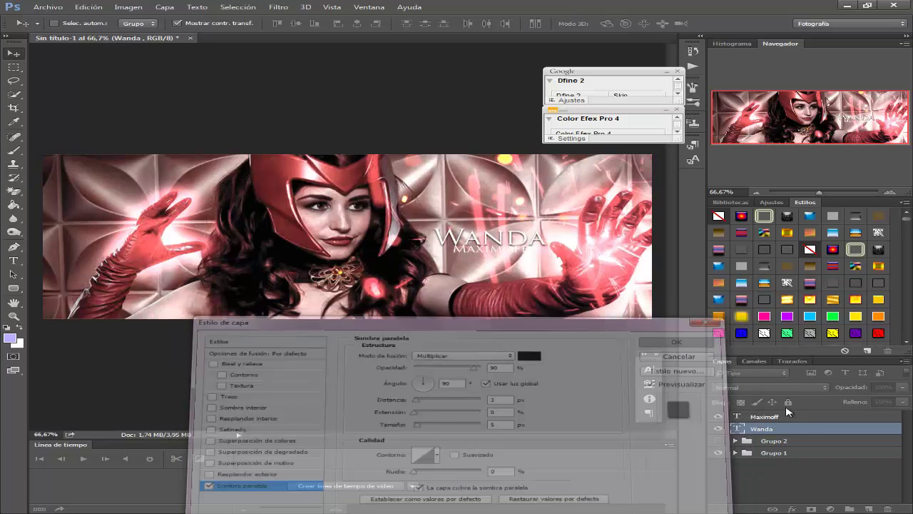
Give Maximoff a Multiply drop shadow: 96% opacity, 90°, distance 3, size 5.
left_click(783, 416)
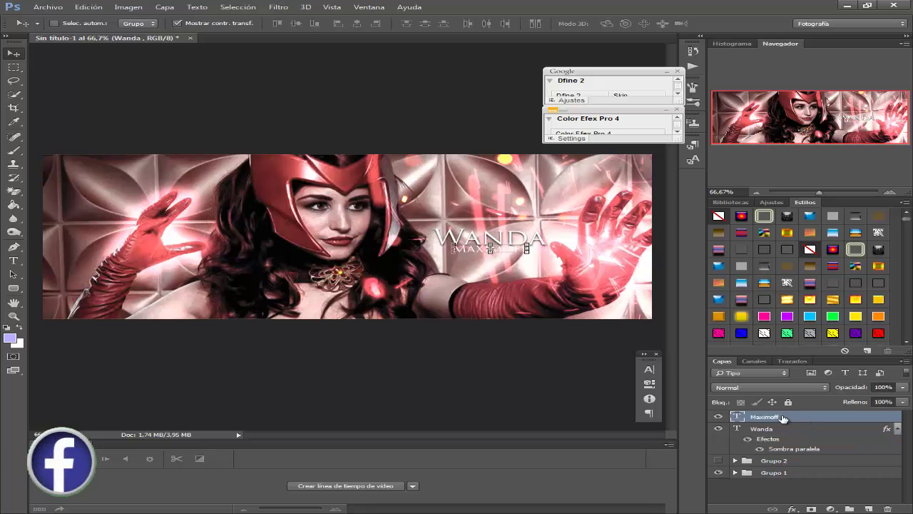
key("space")
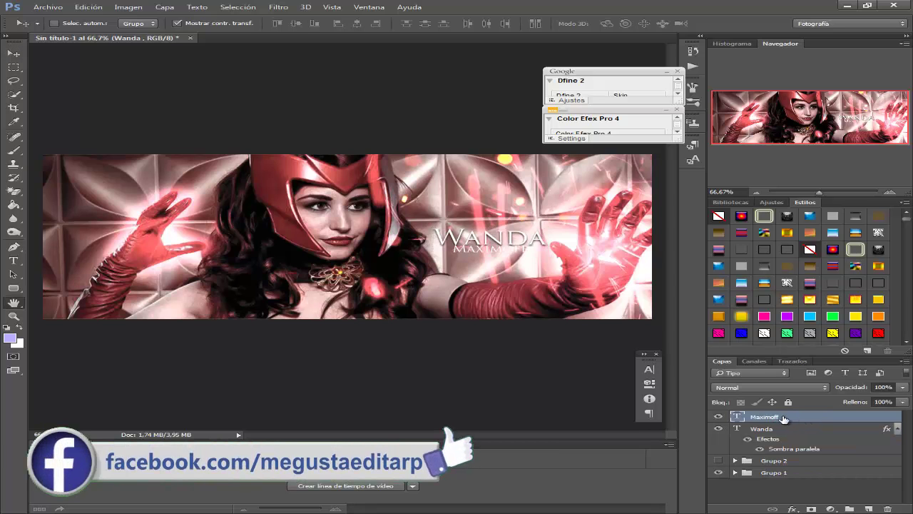
double_click(783, 416)
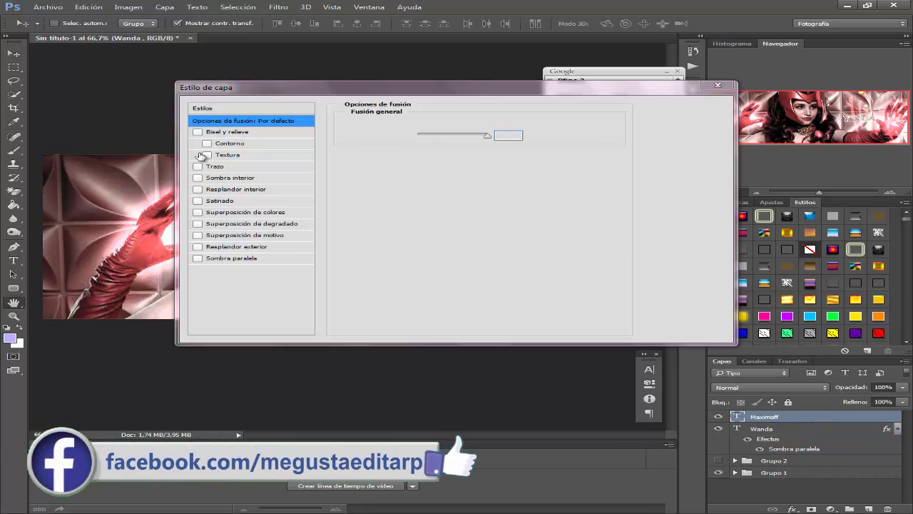
left_click(246, 259)
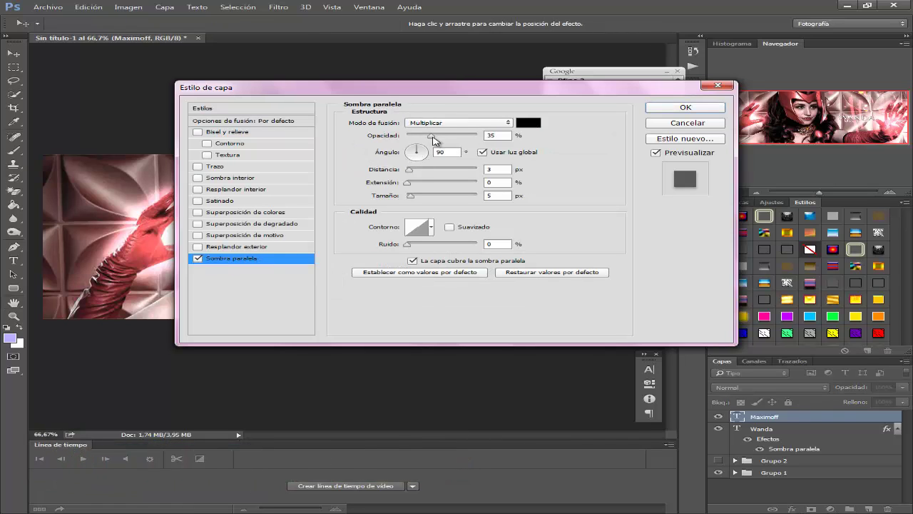
left_click_drag(431, 135, 474, 135)
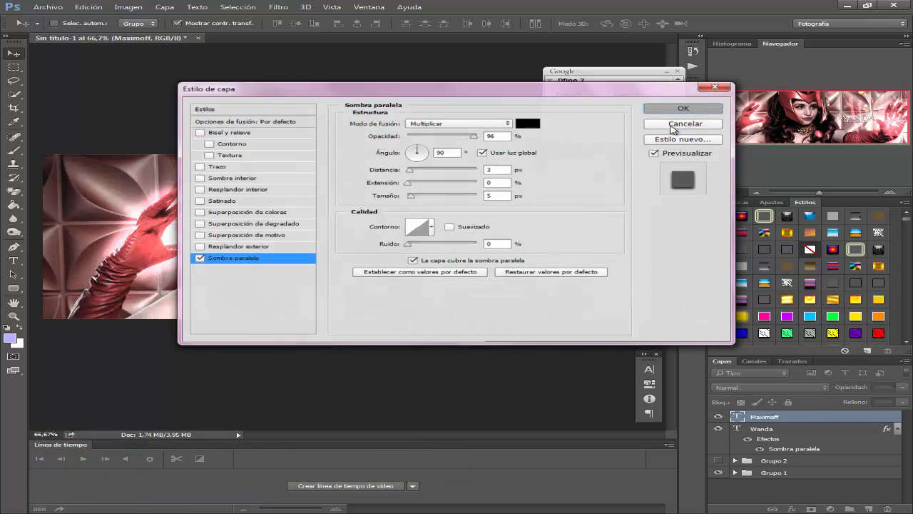
left_click(681, 108)
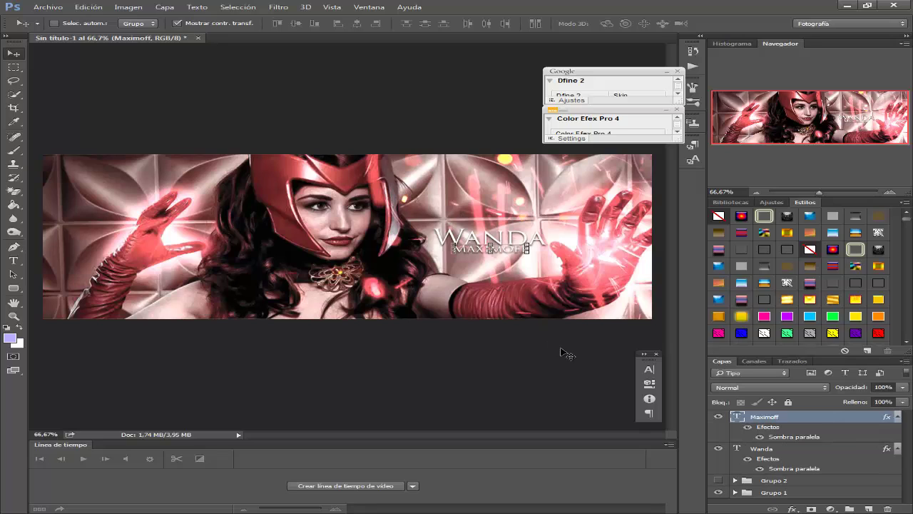
Duplicate the Wanda and Maximoff text layers together.
left_click(771, 450)
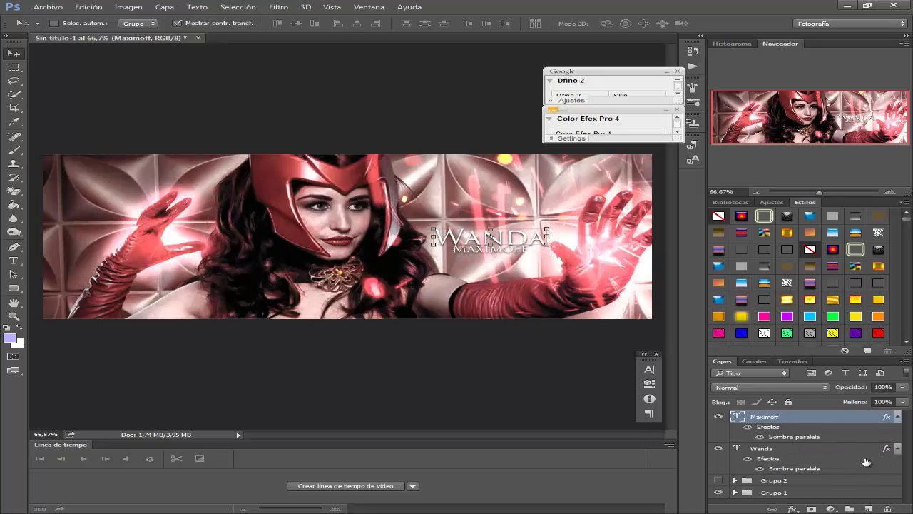
left_click(796, 420, "shift")
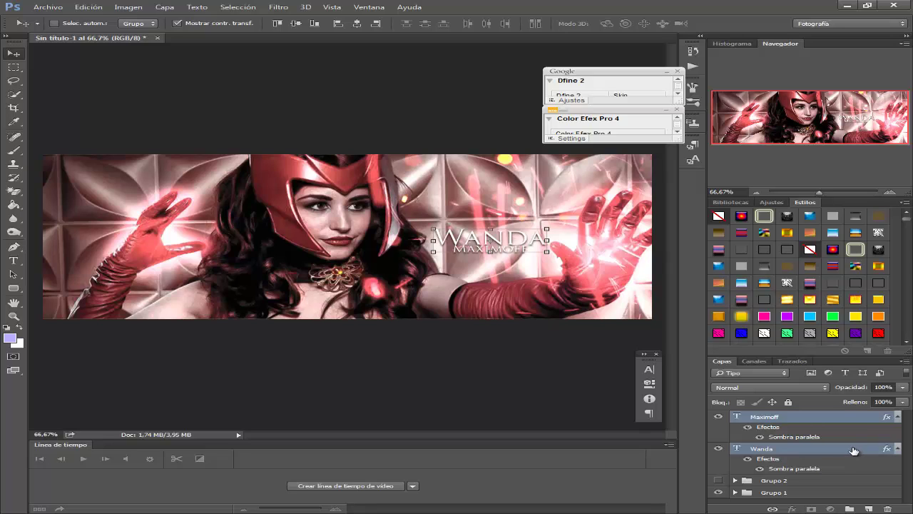
left_click_drag(854, 450, 867, 507)
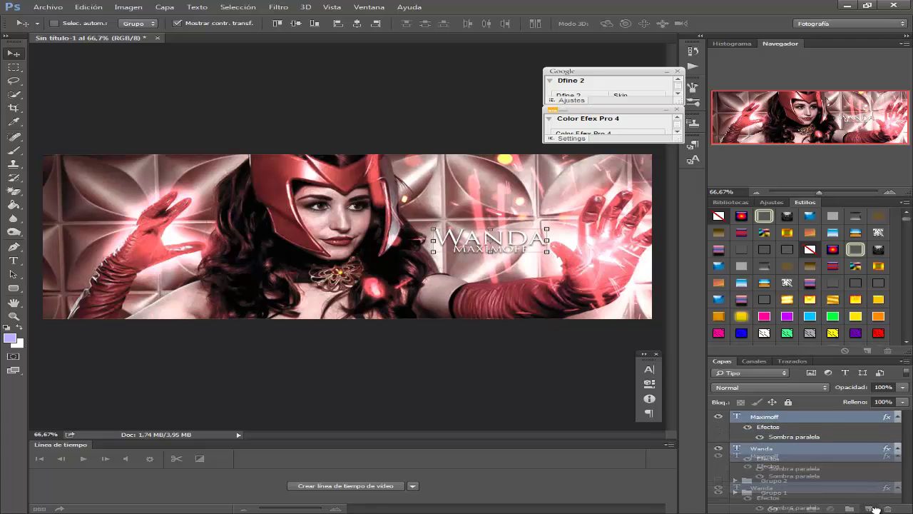
left_click_drag(867, 508, 870, 508)
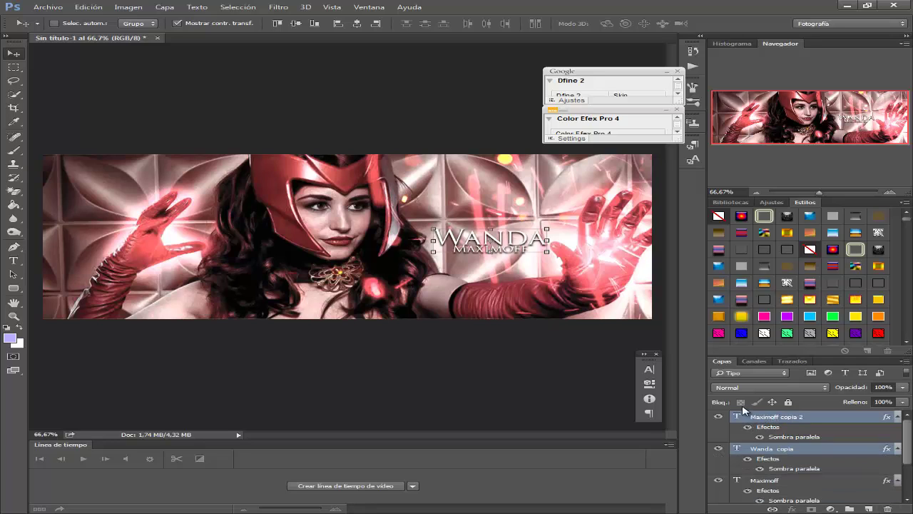
scroll(791, 454, "down", 2)
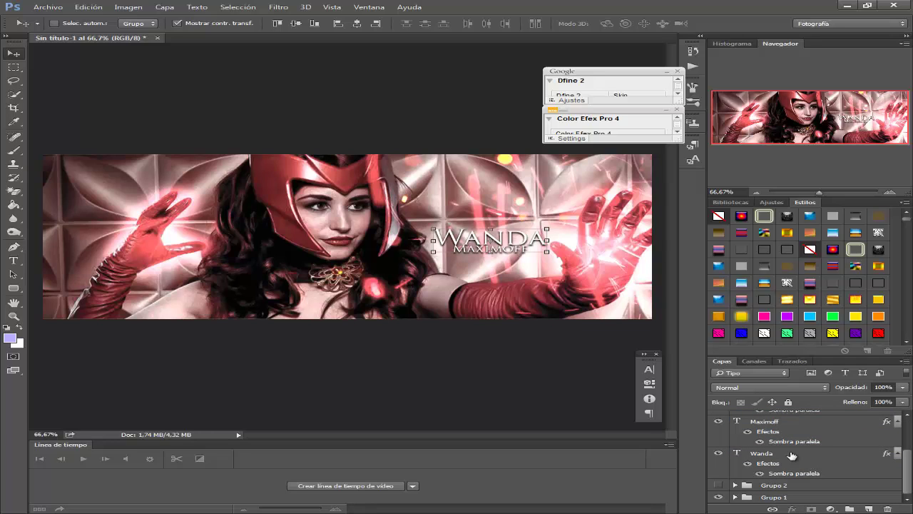
Rasterize the original Wanda and Maximoff text layers.
left_click(779, 457)
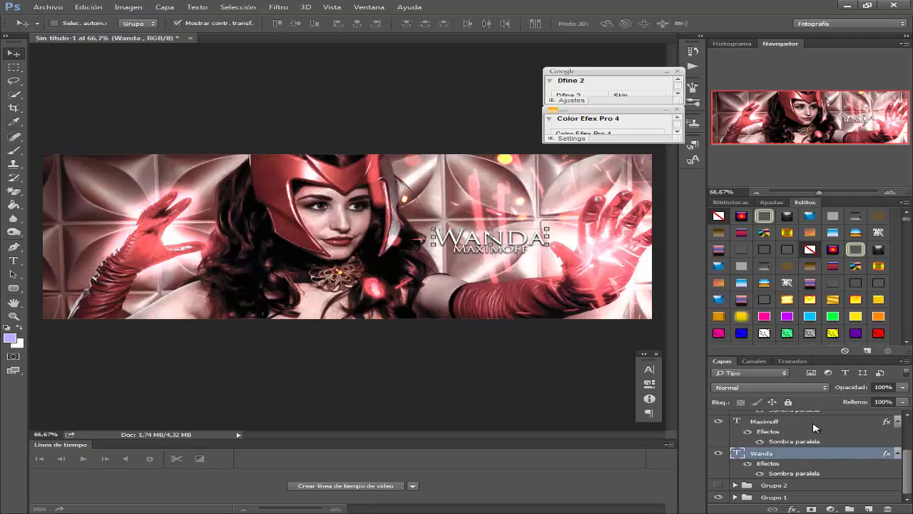
left_click(776, 426, "ctrl")
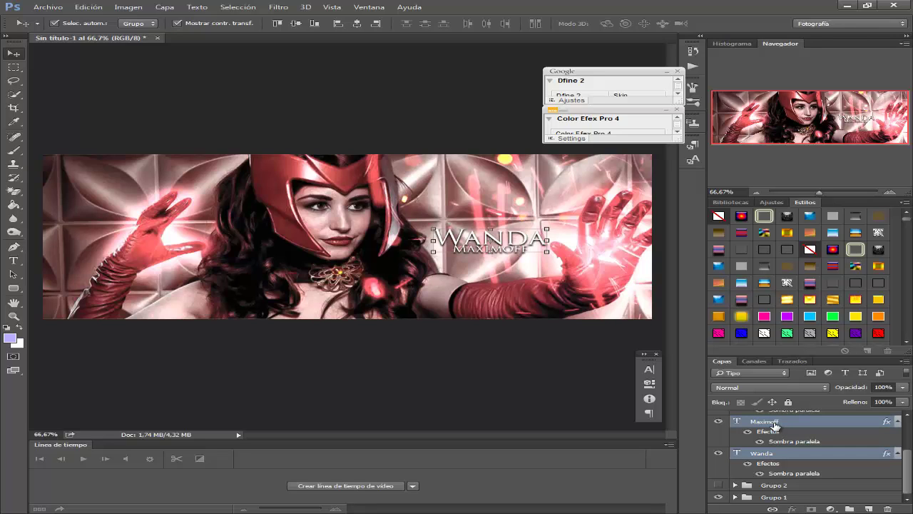
right_click(795, 424)
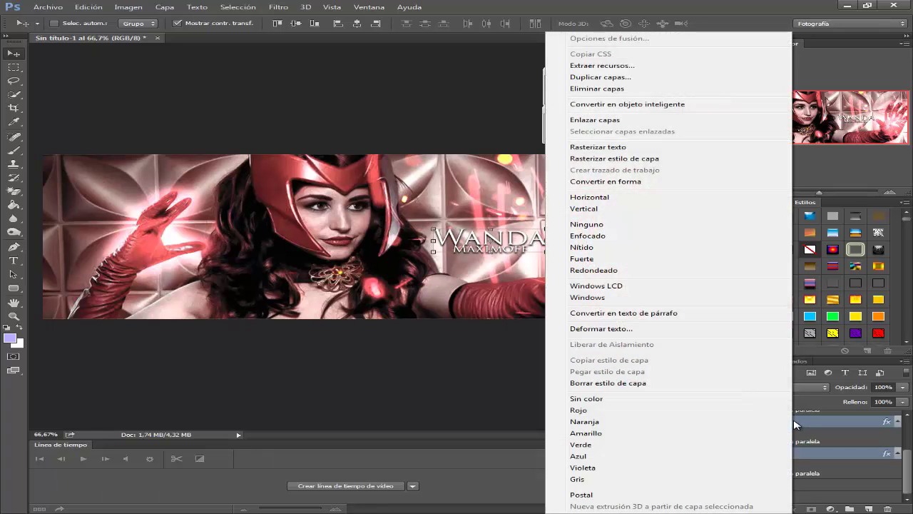
left_click(632, 148)
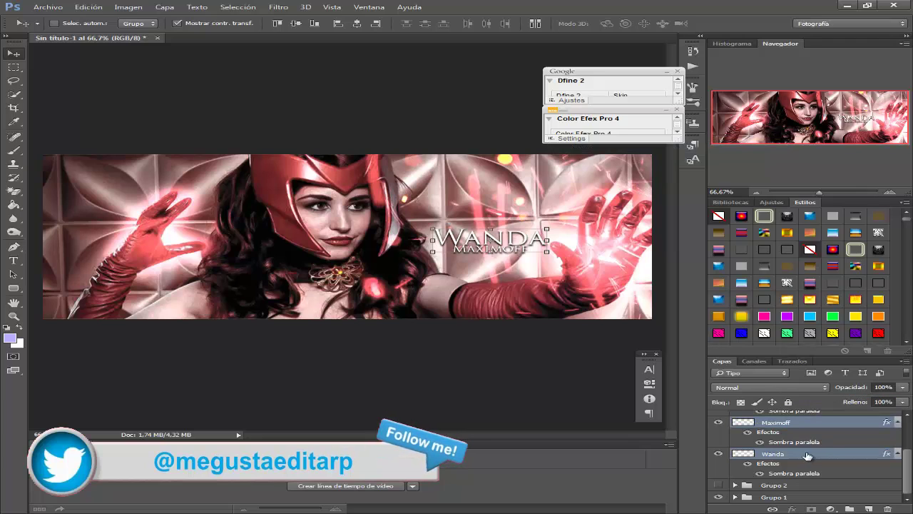
left_click(754, 457)
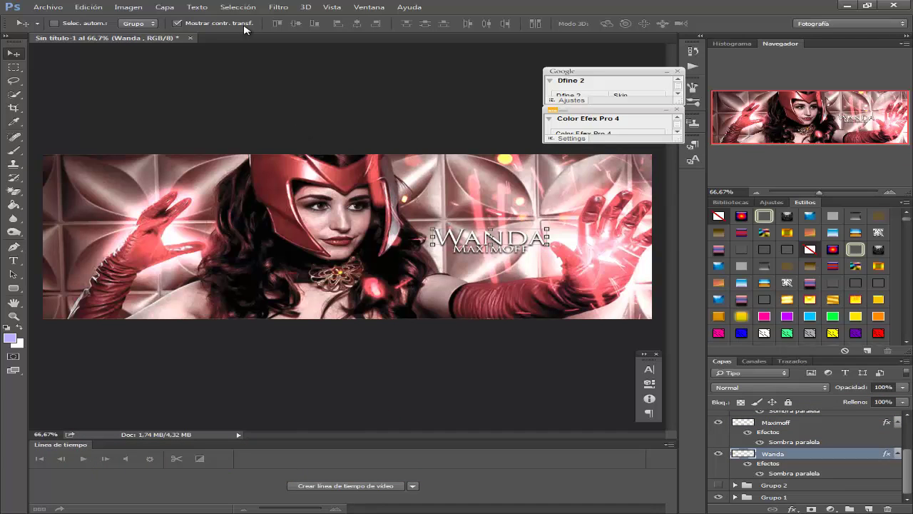
left_click(269, 7)
mouse_move(299, 122)
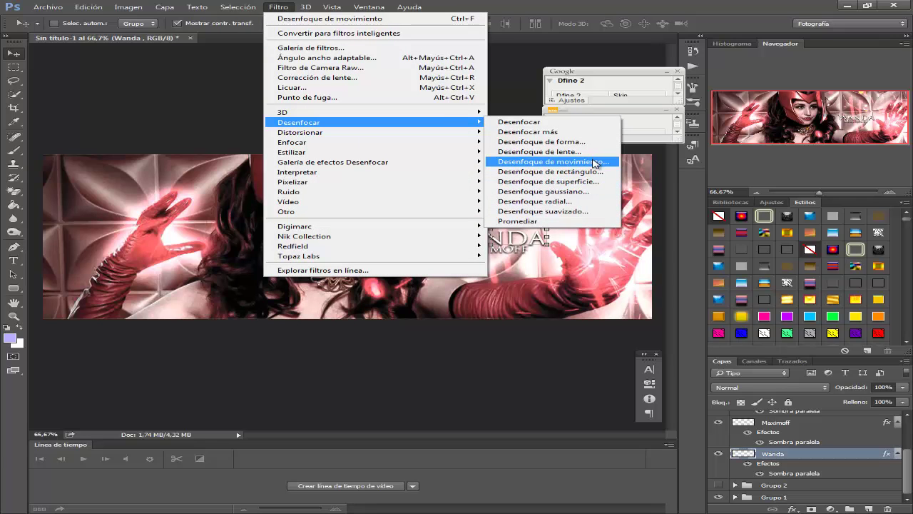
Apply a 0°, 42-pixel Motion Blur to the rasterized WANDA layer, then select Maximoff.
left_click(550, 161)
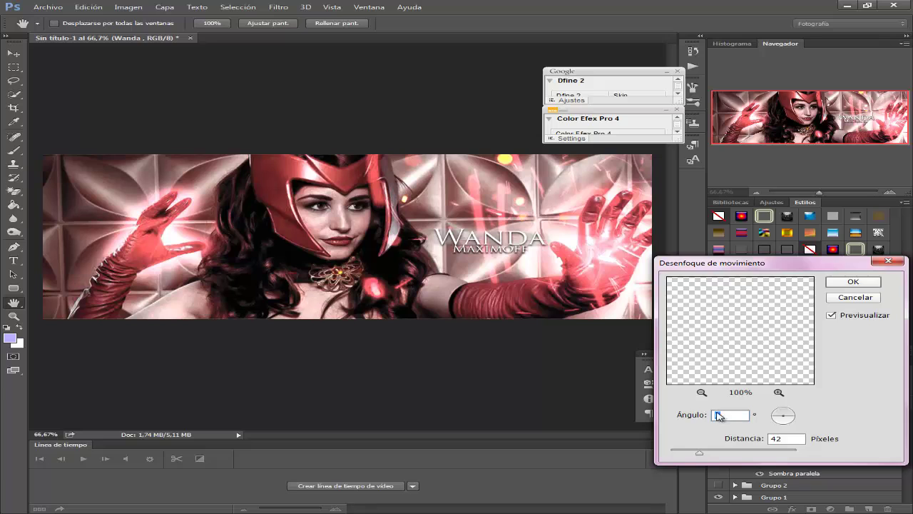
left_click(855, 284)
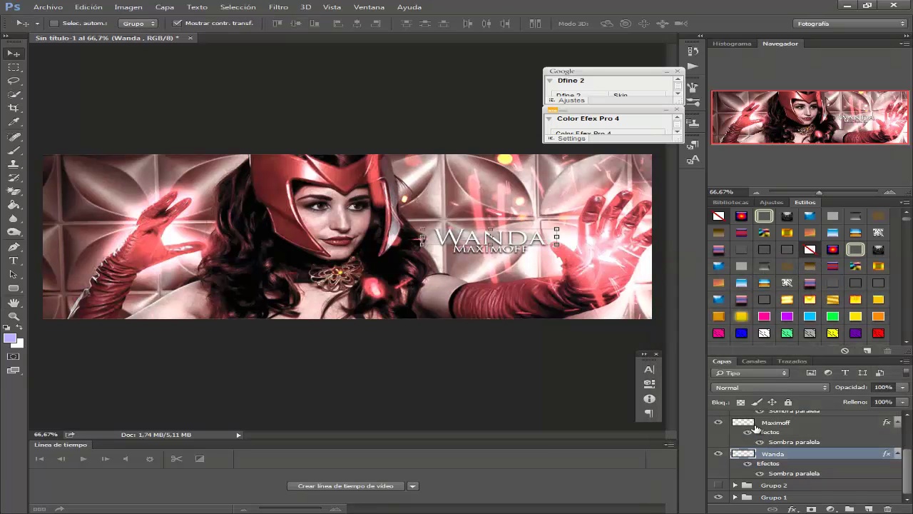
left_click(815, 426)
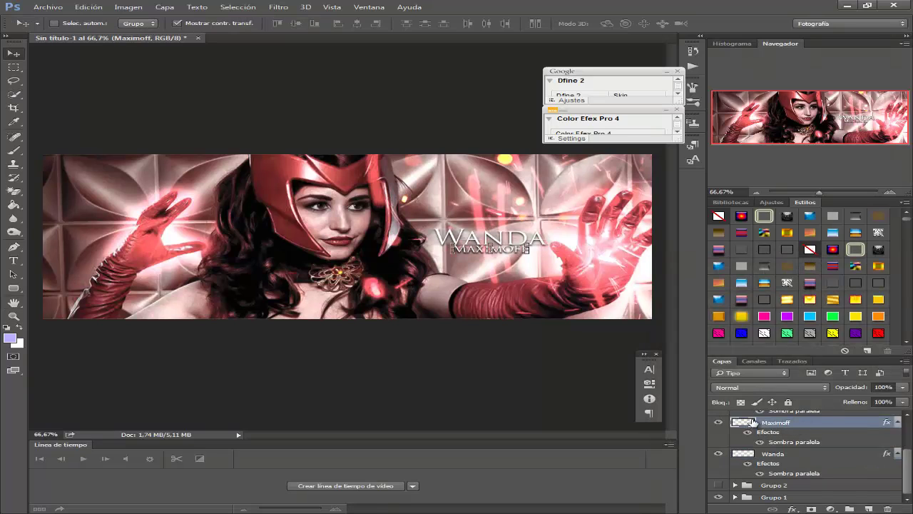
left_click(279, 6)
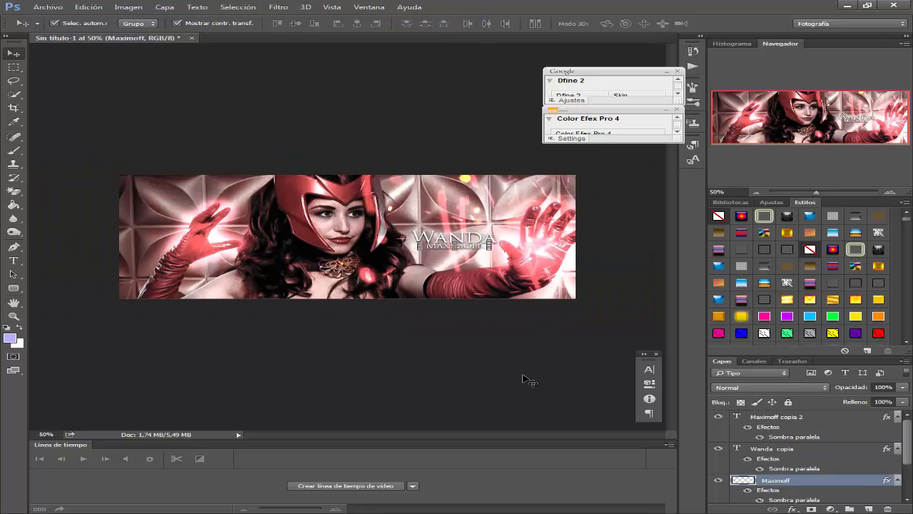
key("ctrl+plus")
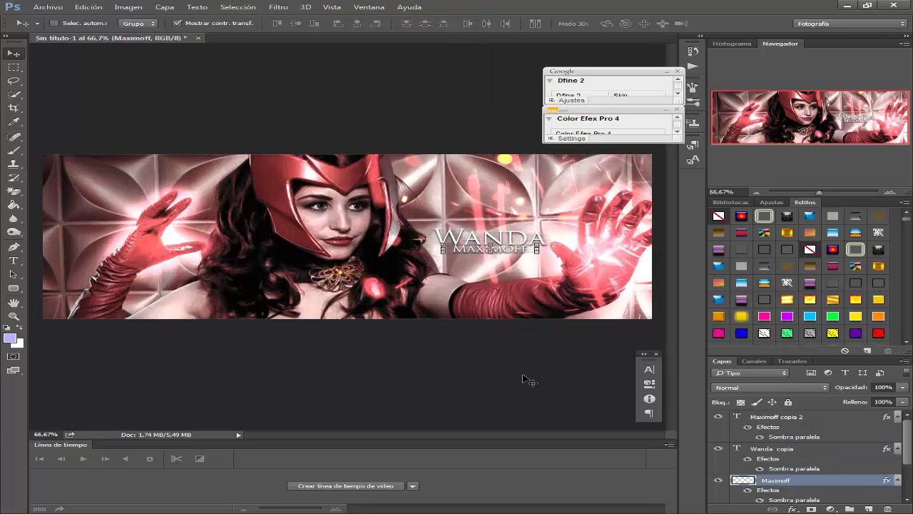